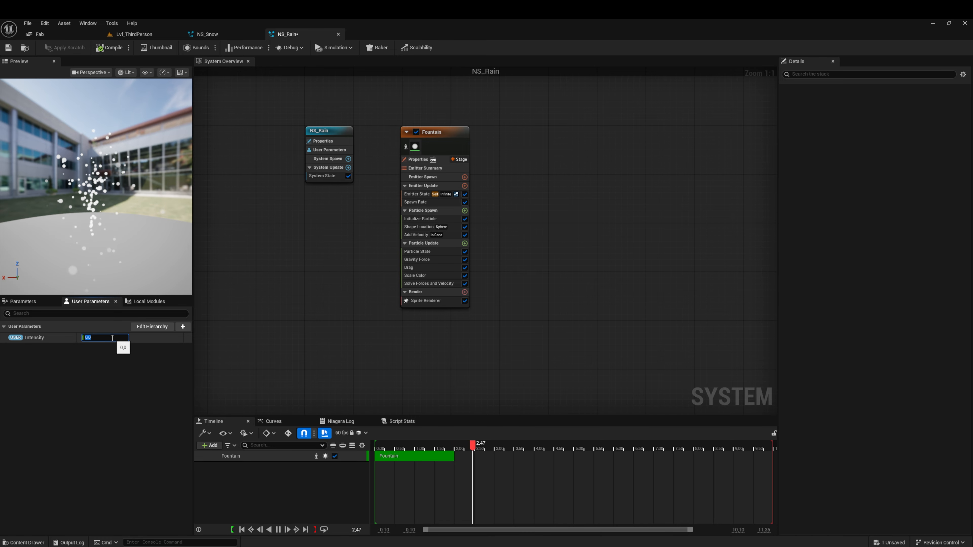
# Add a float user parameter named WindIntensity, set both it and Intensity to 1.0, and save the rain system
pyautogui.click(183, 326)
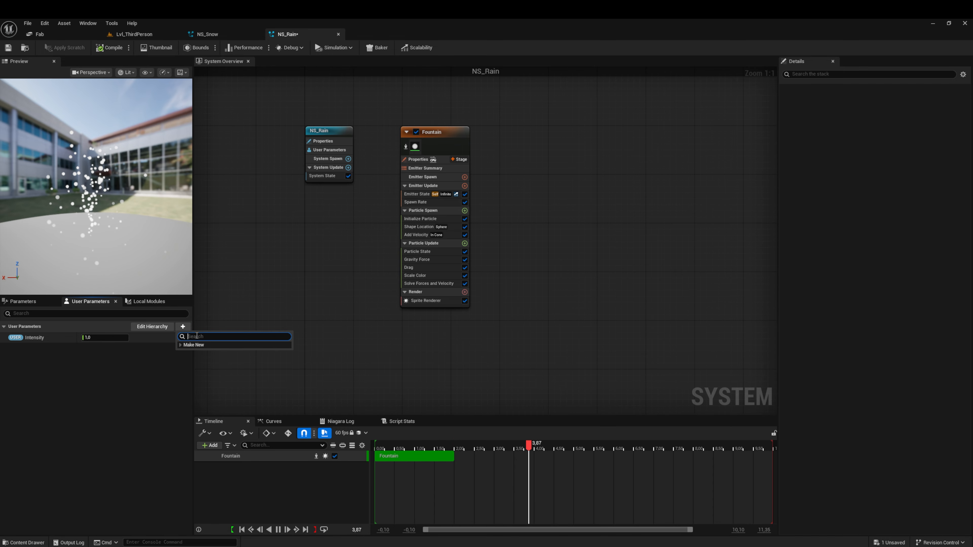
pyautogui.write('floa')
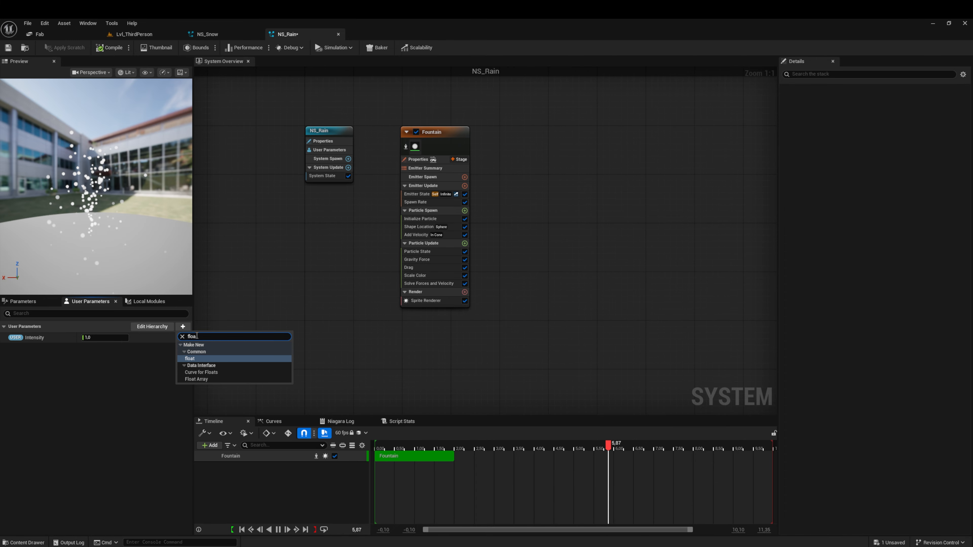
pyautogui.click(196, 359)
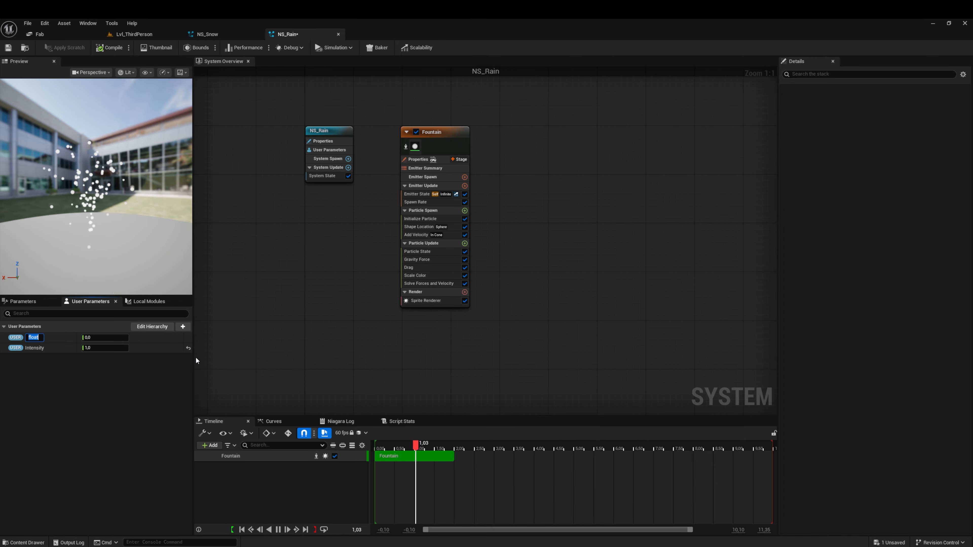
pyautogui.write('WindI')
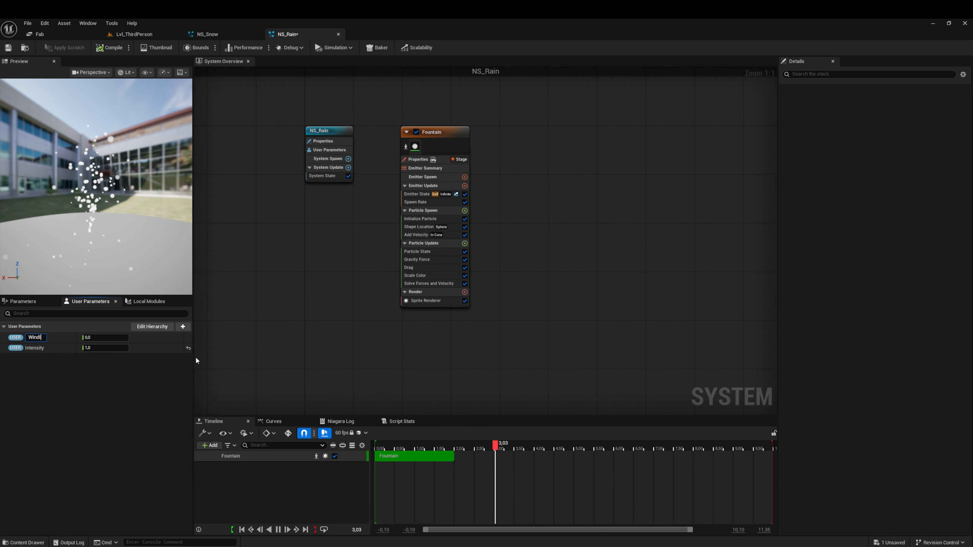
pyautogui.write('ntensity')
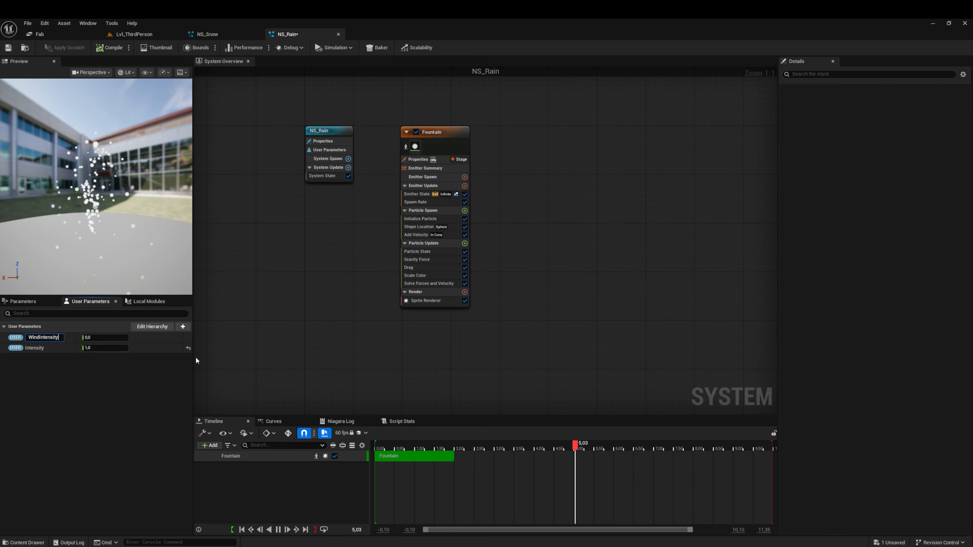
pyautogui.press('Return')
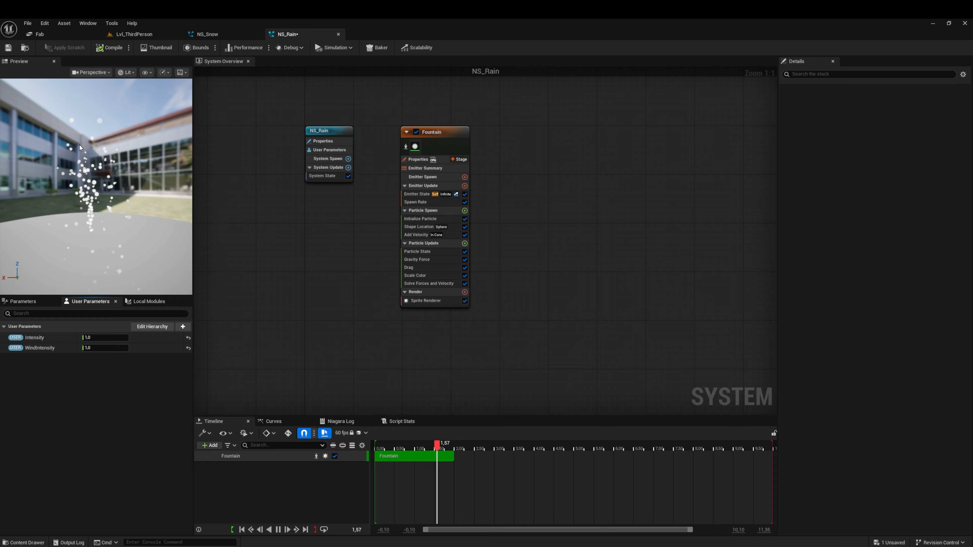
pyautogui.click(8, 48)
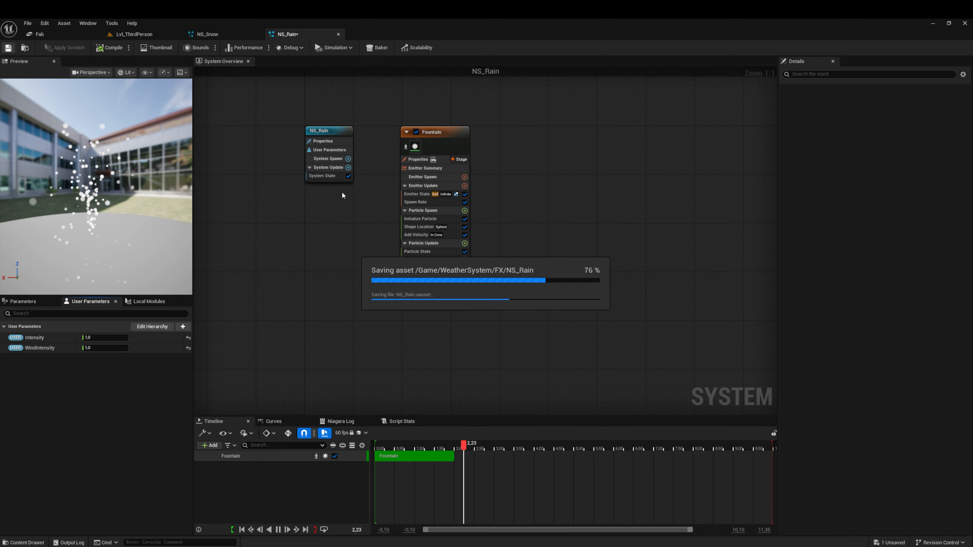
# Rename the Fountain emitter as RainStreak
pyautogui.click(438, 134)
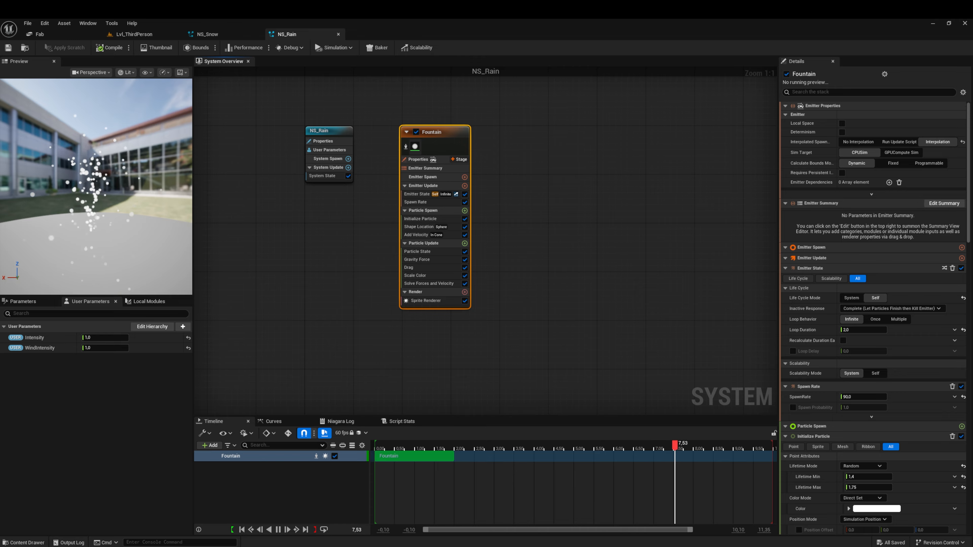
pyautogui.doubleClick(446, 134)
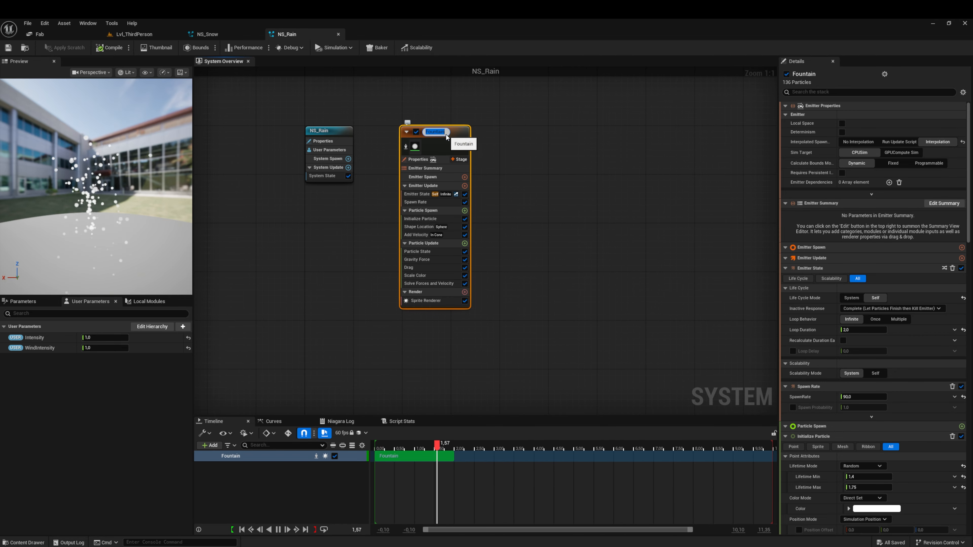
pyautogui.write('Rai')
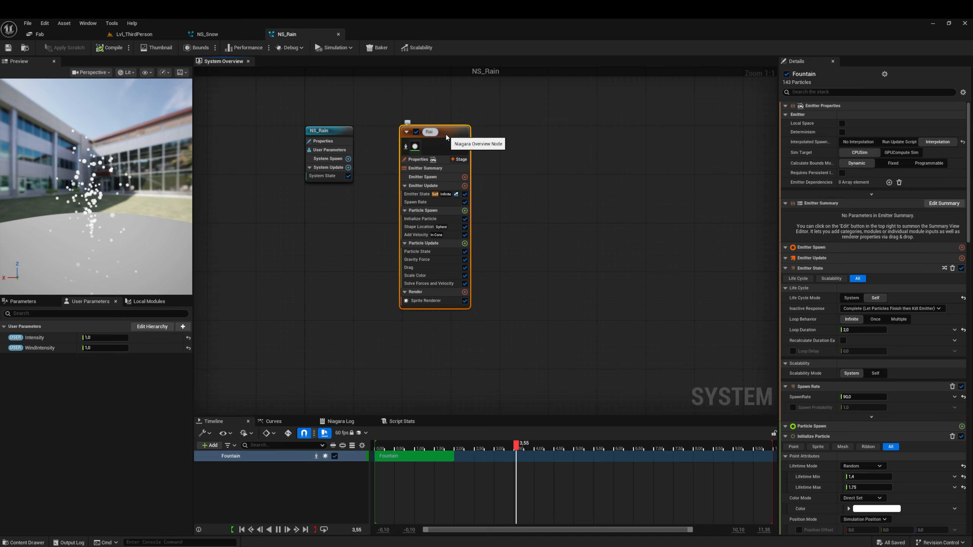
pyautogui.write('nSt')
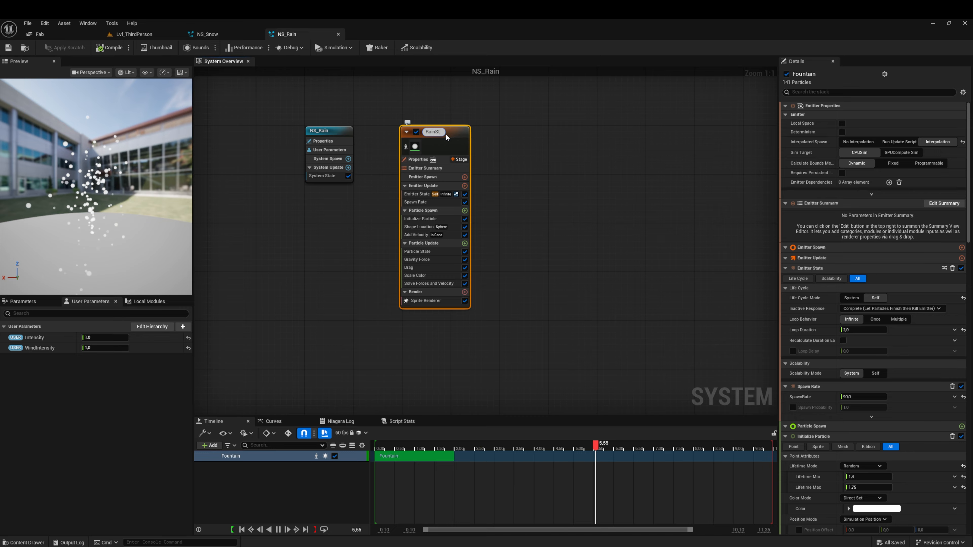
pyautogui.write('reak')
pyautogui.press('Return')
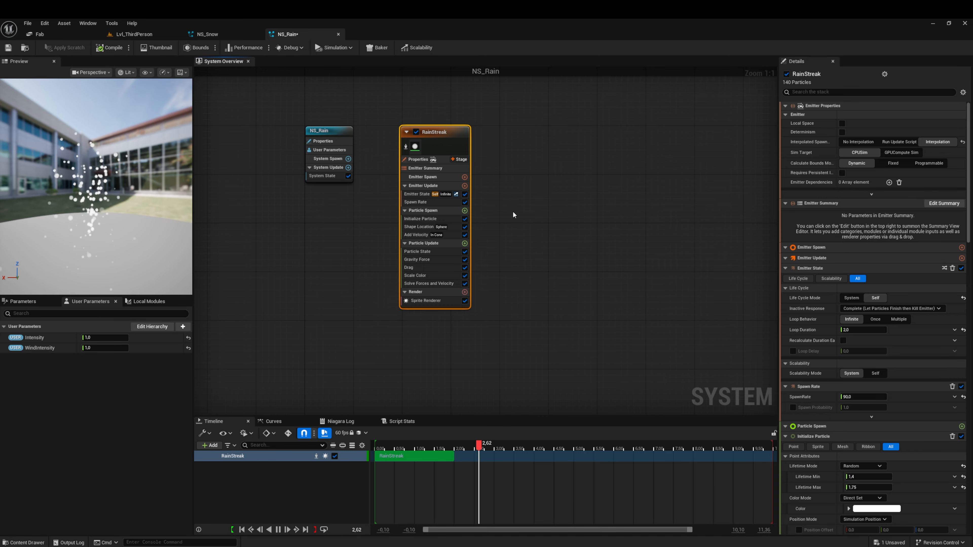
# Enable persistent IDs in the RainStreak emitter properties and save the system
pyautogui.moveTo(513, 211); pyautogui.dragTo(478, 211, button='right')
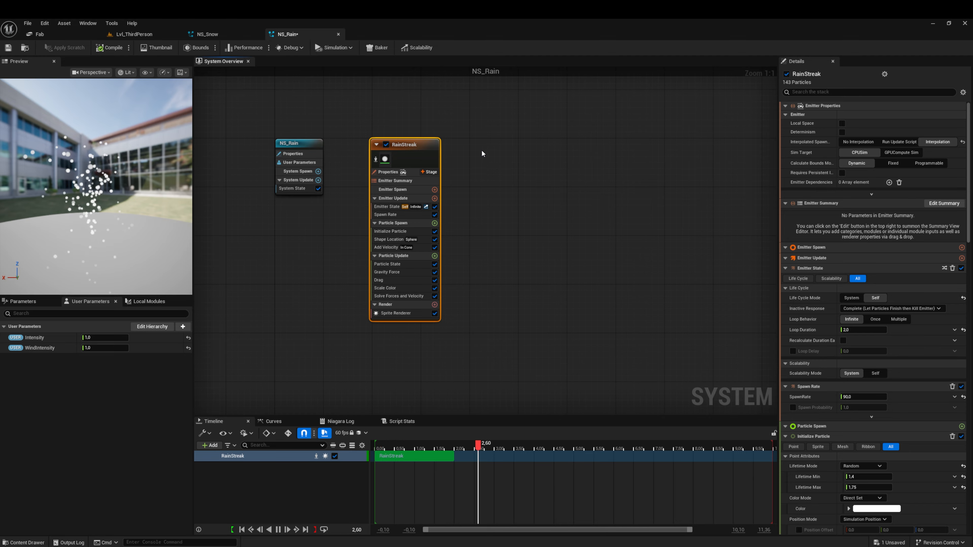
pyautogui.click(842, 173)
pyautogui.click(8, 48)
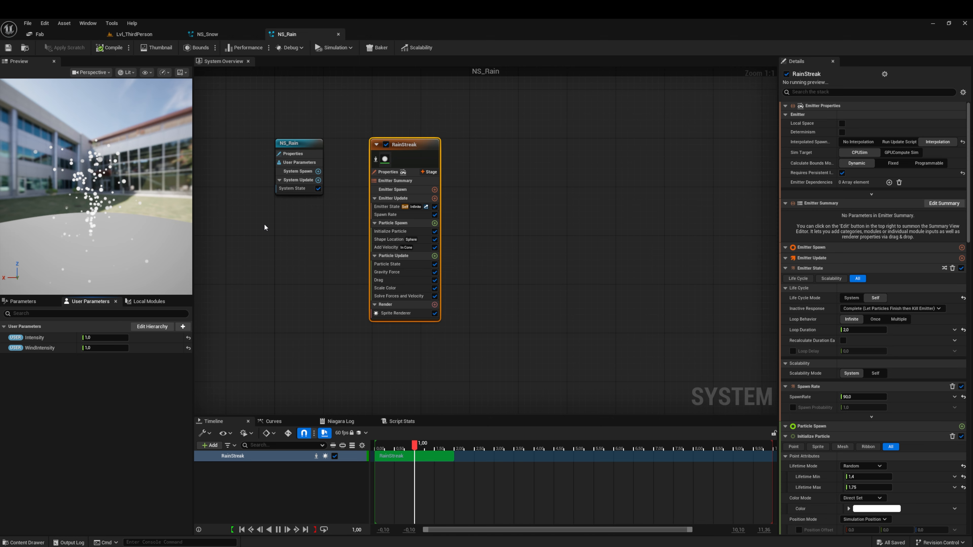
# Drive the RainStreak emitter's SpawnRate with a Multiply Float dynamic input
pyautogui.click(384, 215)
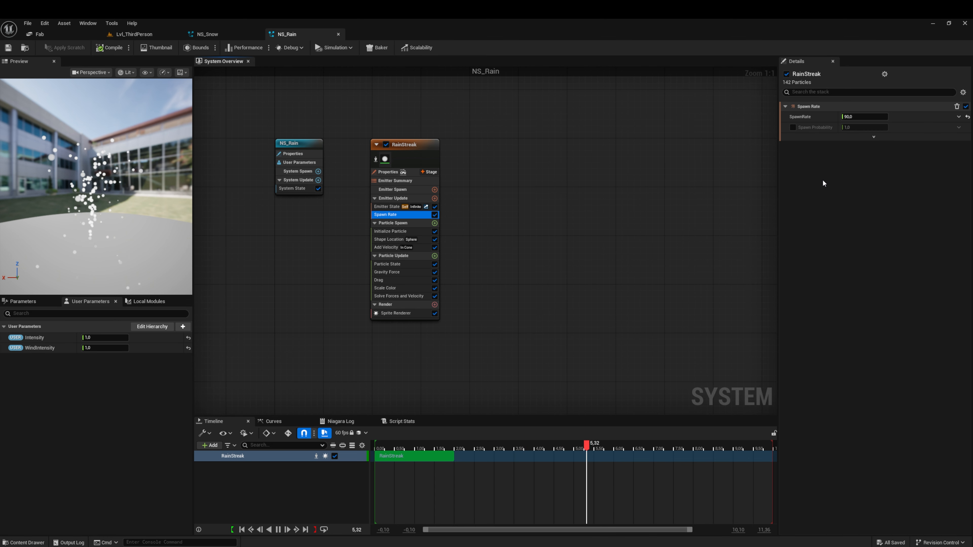
pyautogui.click(959, 127)
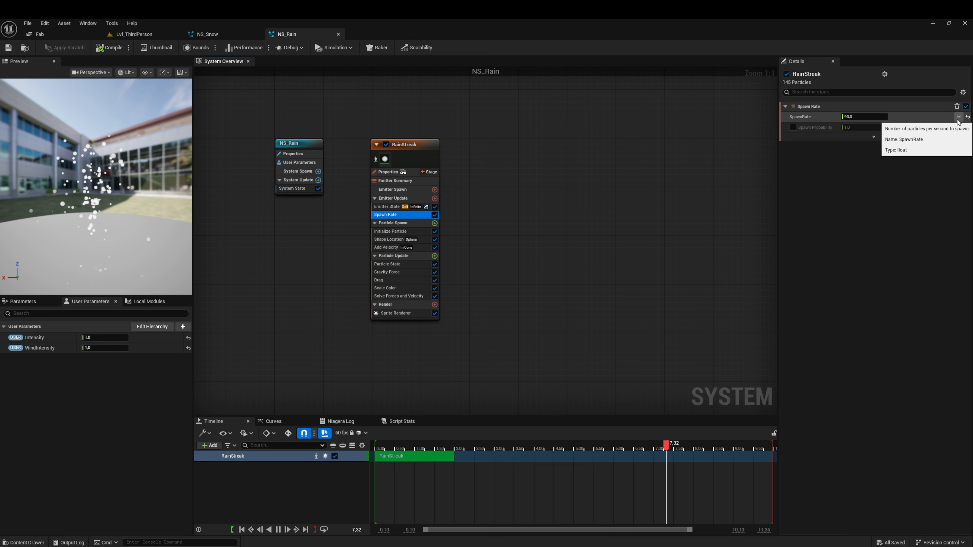
pyautogui.press('Escape')
pyautogui.click(959, 116)
pyautogui.click(919, 124)
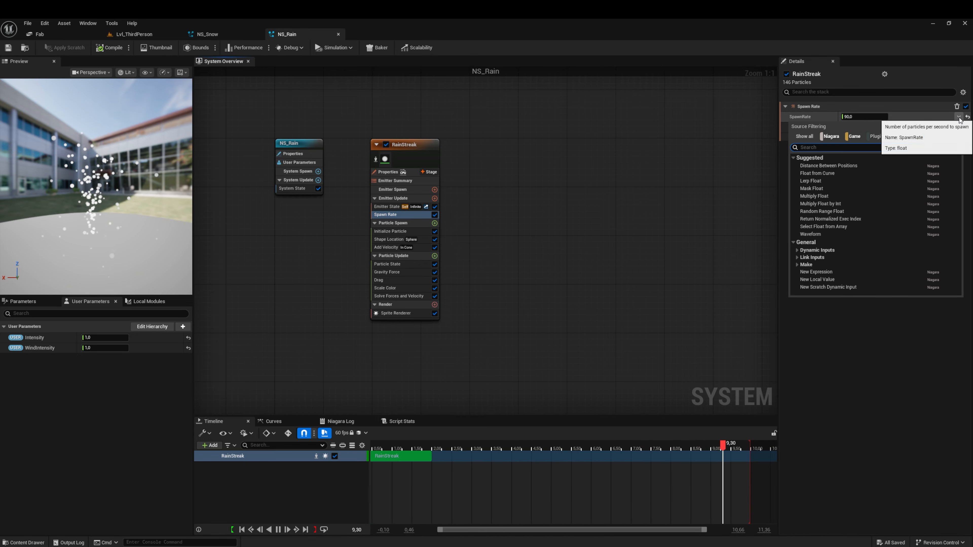
pyautogui.click(798, 249)
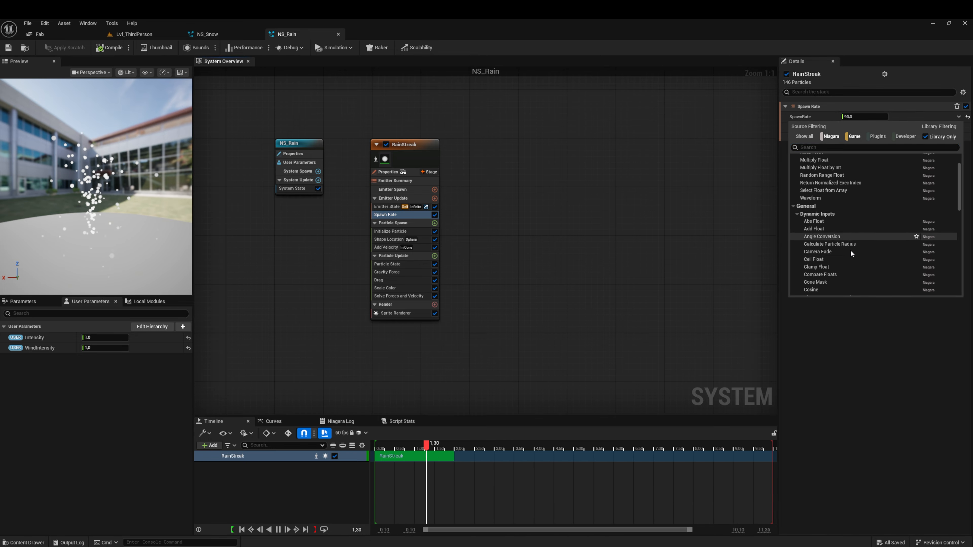
pyautogui.scroll(-5, 850, 251)
pyautogui.scroll(-3, 850, 253)
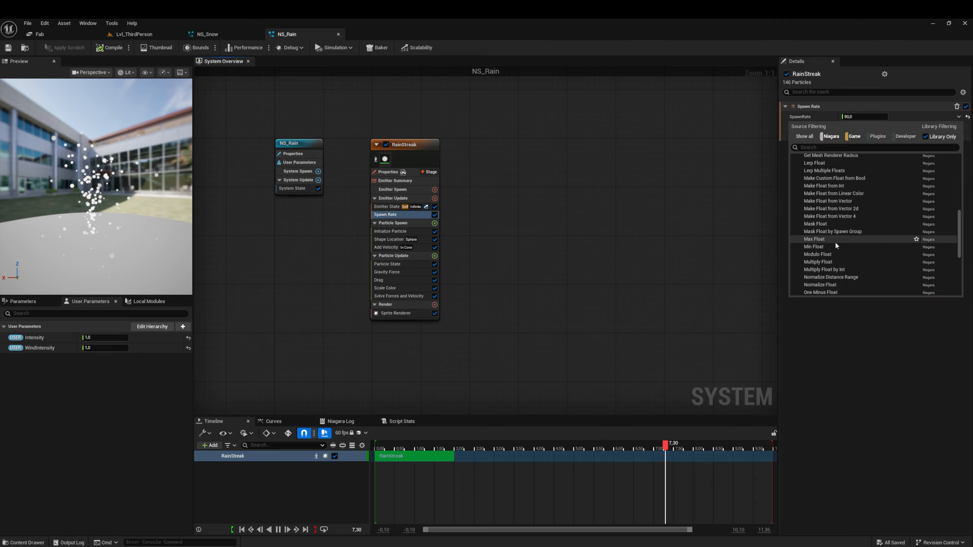
pyautogui.scroll(-2, 837, 246)
pyautogui.click(842, 238)
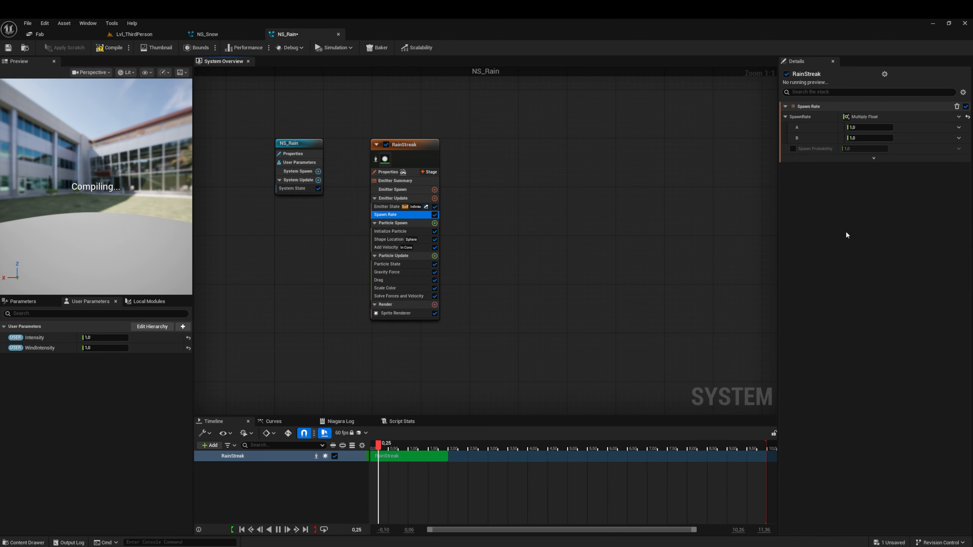
# Set the spawn rate multiplication's A to 4500, link B to the Intensity user parameter, and save the system
pyautogui.click(861, 128)
pyautogui.write('4500')
pyautogui.press('Return')
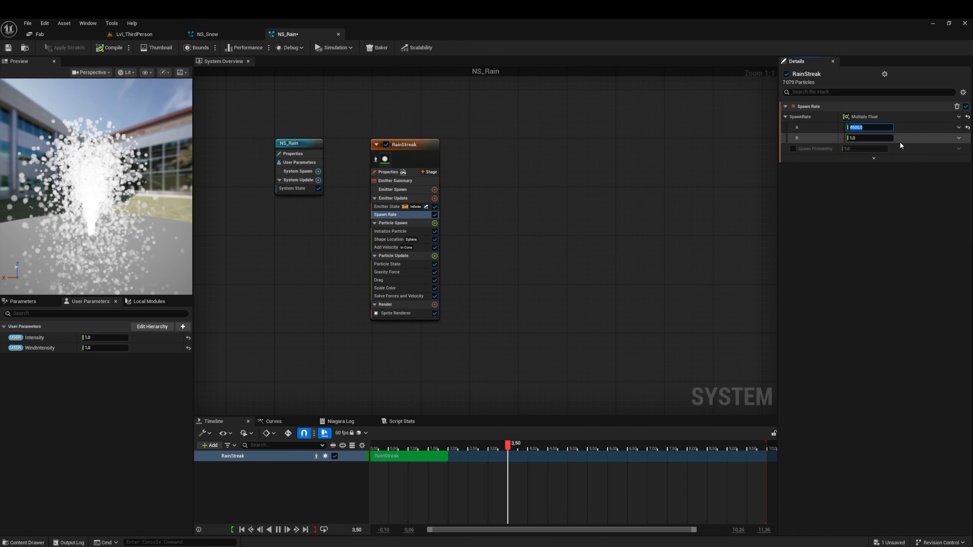
pyautogui.click(958, 139)
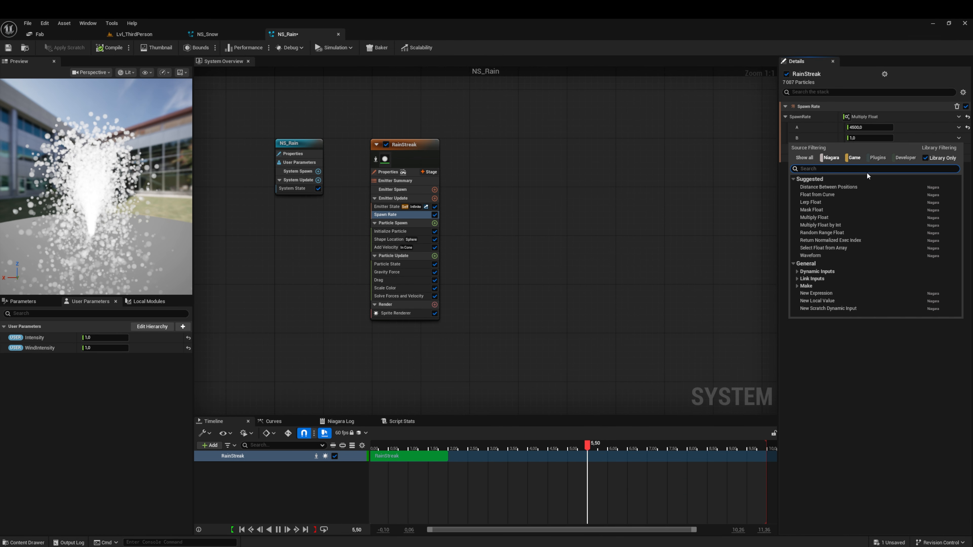
pyautogui.write('intensity')
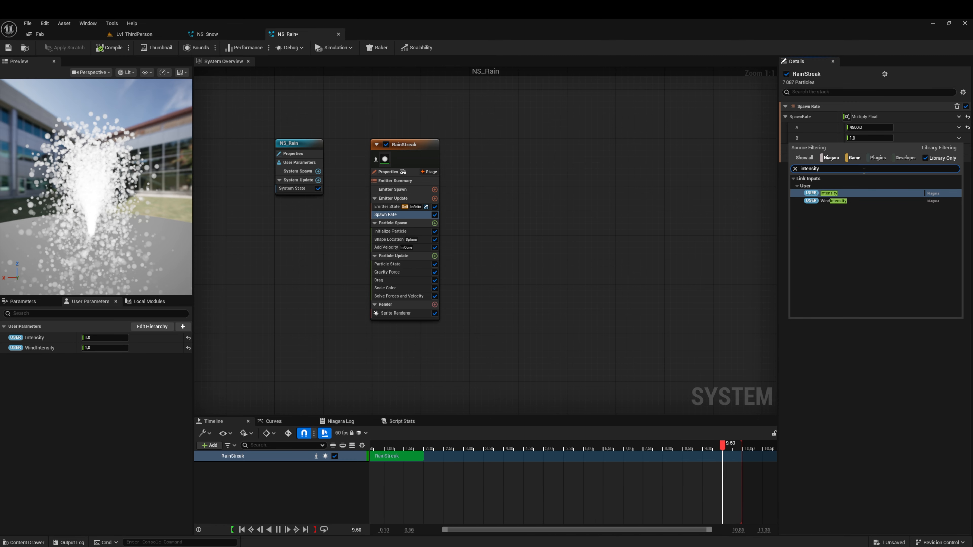
pyautogui.click(835, 193)
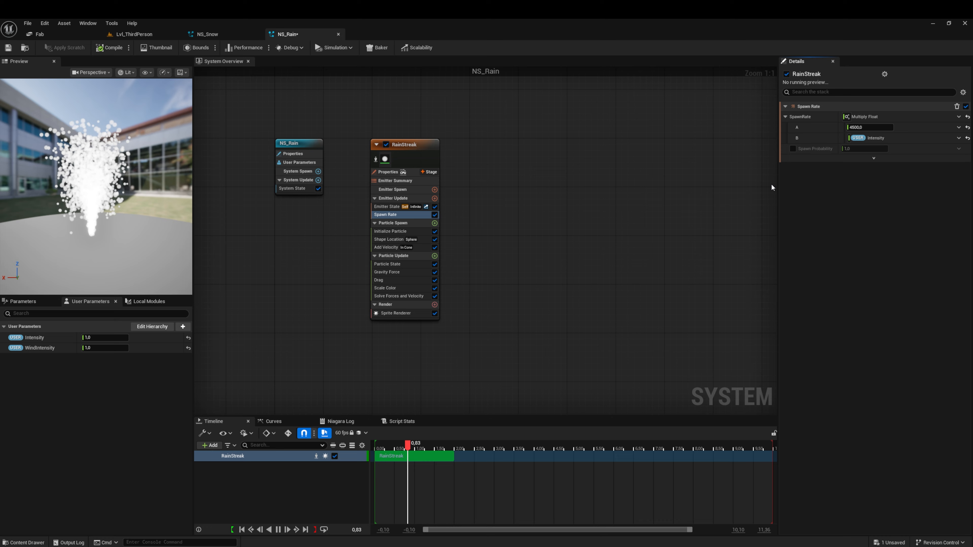
pyautogui.click(8, 48)
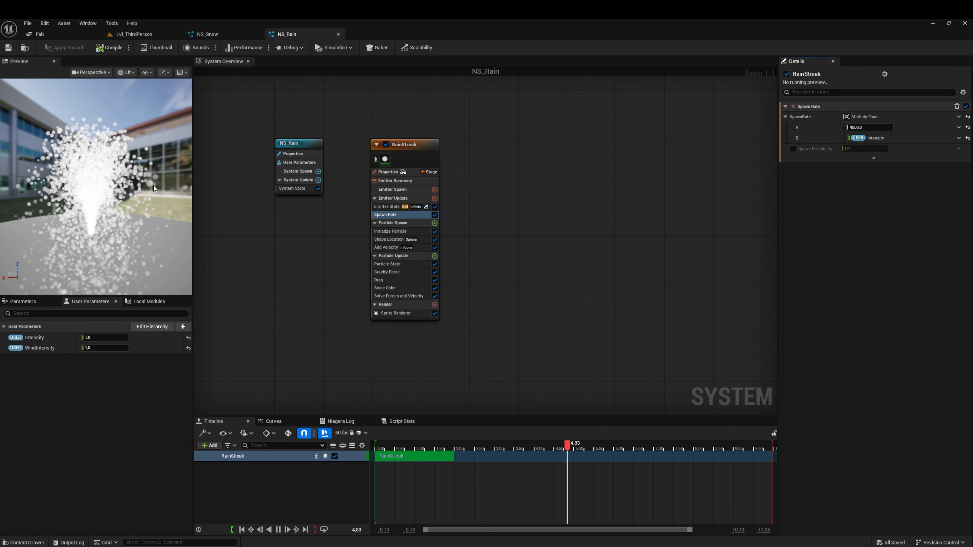
# In Initialize Particle, change the sprite size mode to Non-Uniform and set the sprite size to 1 by 50
pyautogui.click(399, 231)
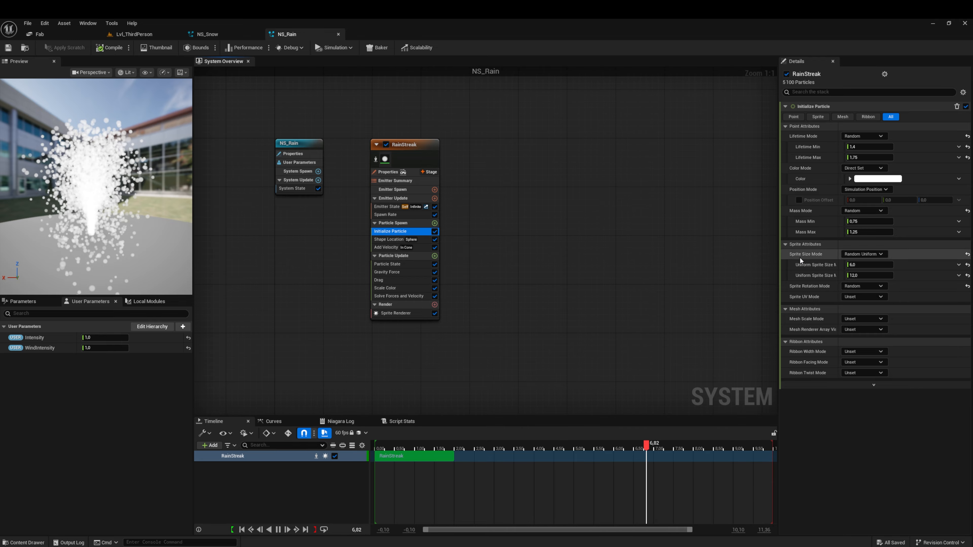
pyautogui.click(854, 255)
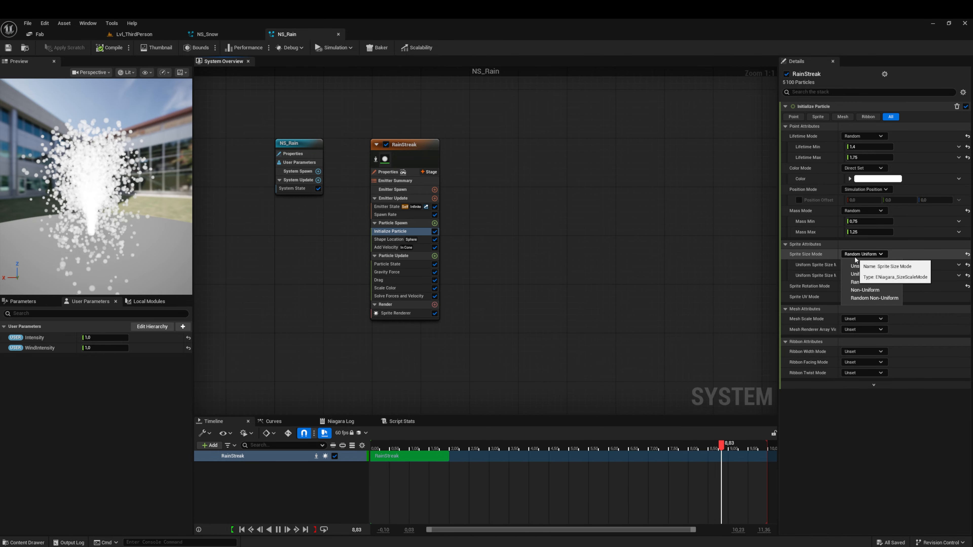
pyautogui.click(875, 291)
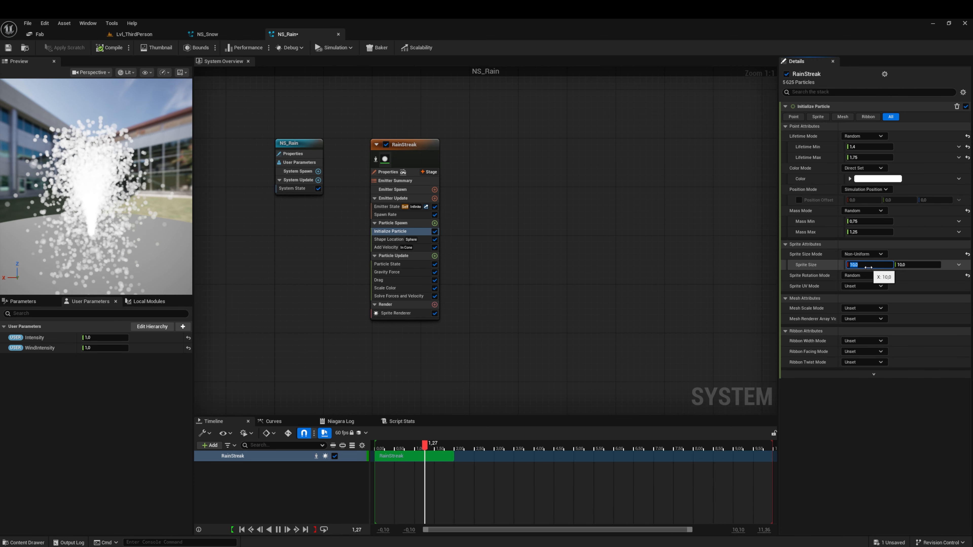
pyautogui.write('1')
pyautogui.click(910, 266)
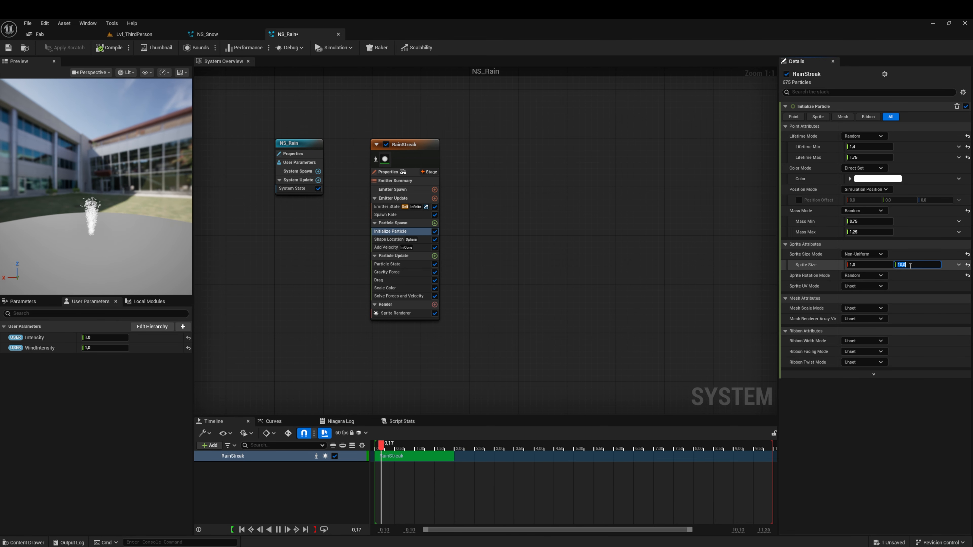
pyautogui.write('5')
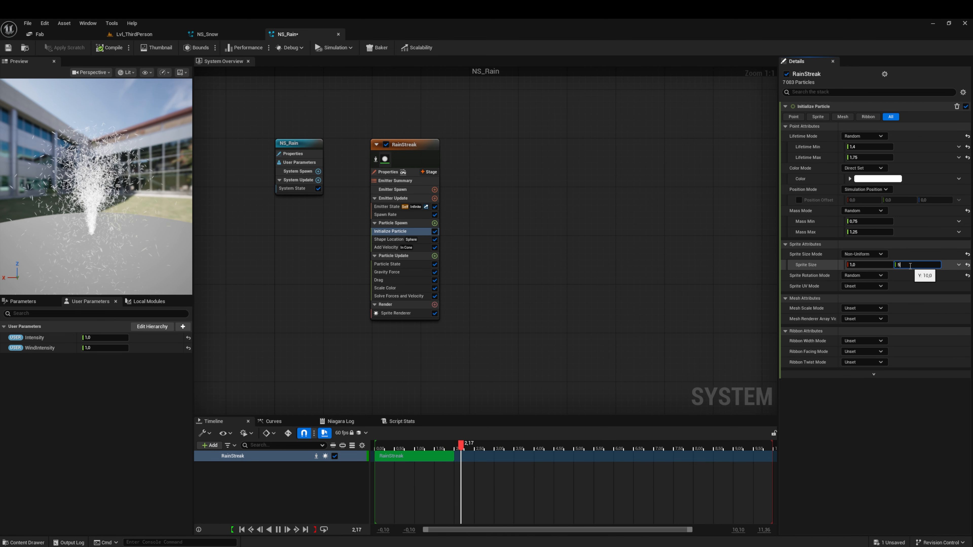
pyautogui.write('0')
pyautogui.press('Return')
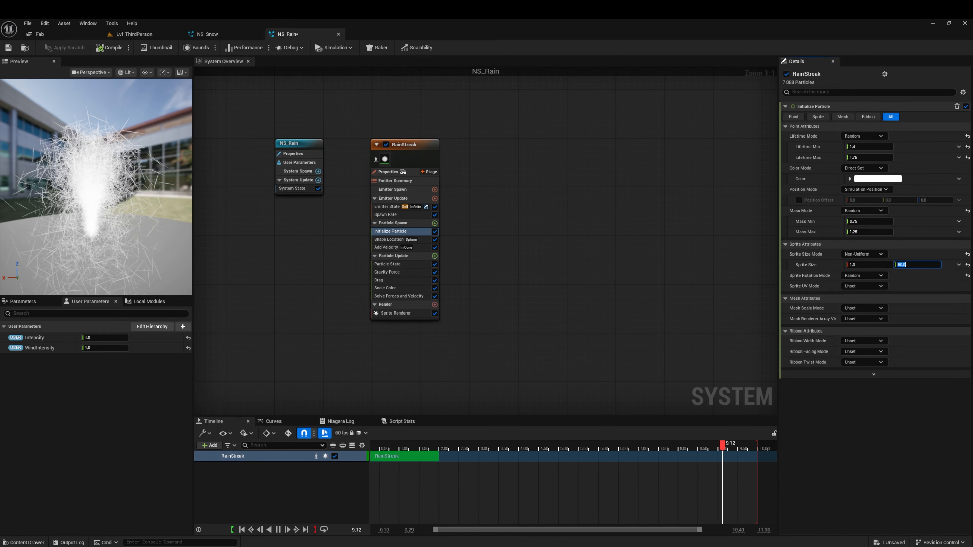
# Change the Shape Location primitive to Box / Plane in Box mode and open the Box Size X value for editing
pyautogui.click(387, 240)
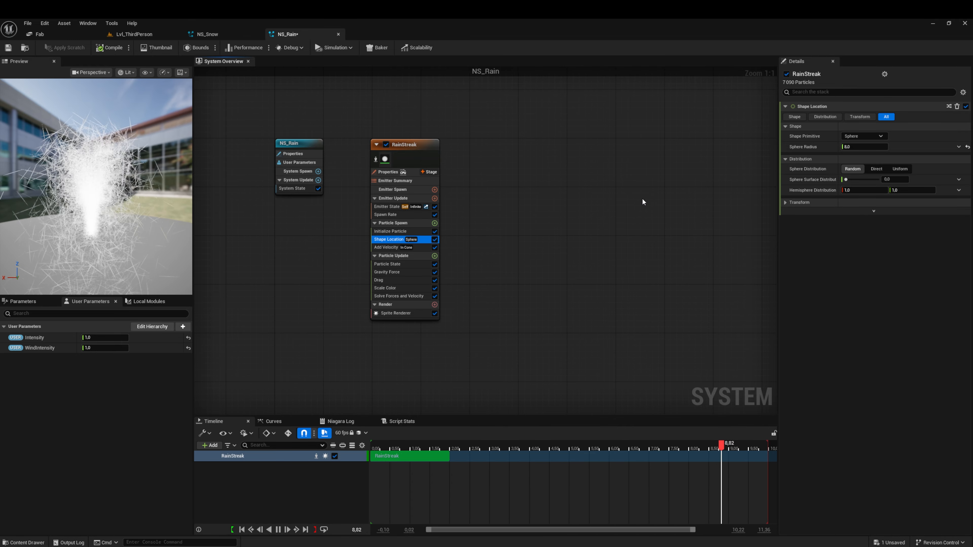
pyautogui.click(855, 138)
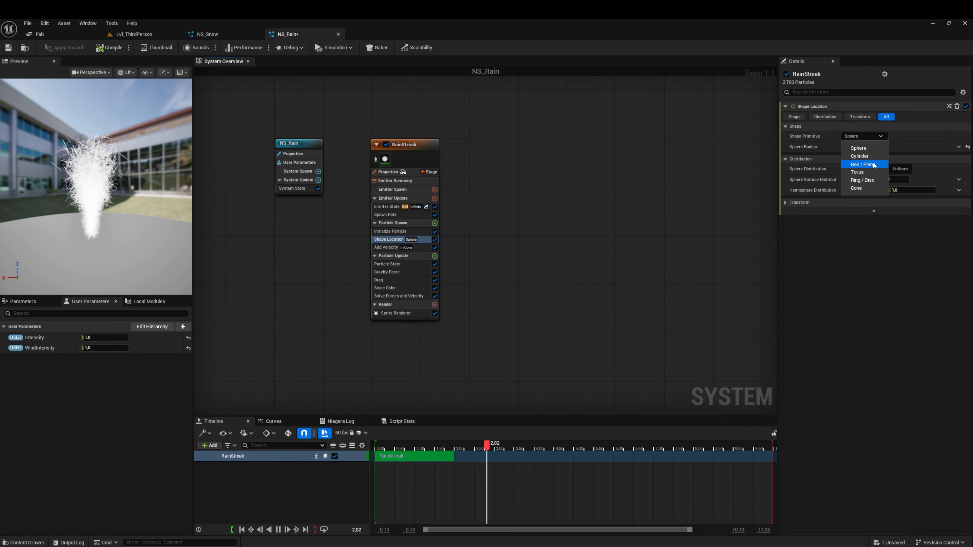
pyautogui.click(863, 164)
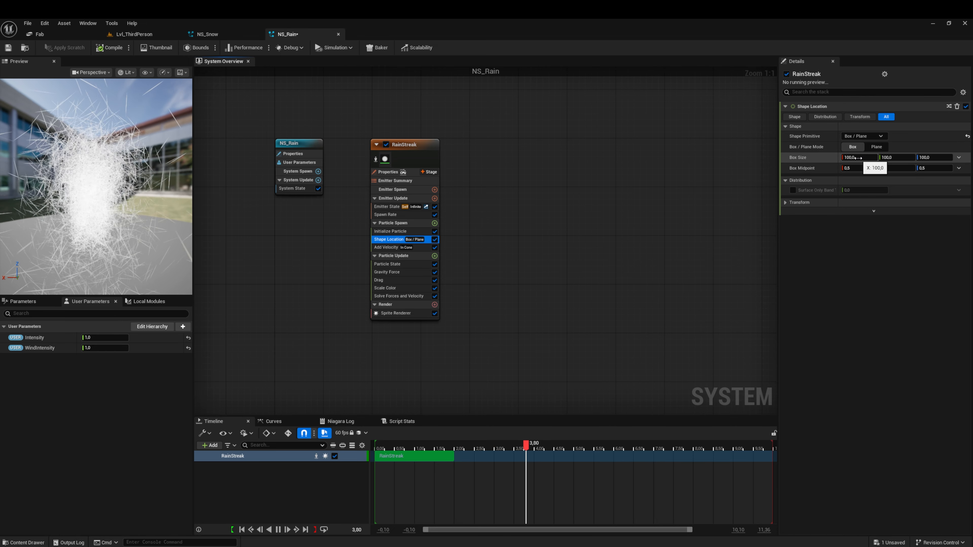
pyautogui.click(858, 158)
# Set the Add Velocity module's velocity mode to Linear
pyautogui.click(386, 247)
pyautogui.click(864, 117)
pyautogui.click(862, 127)
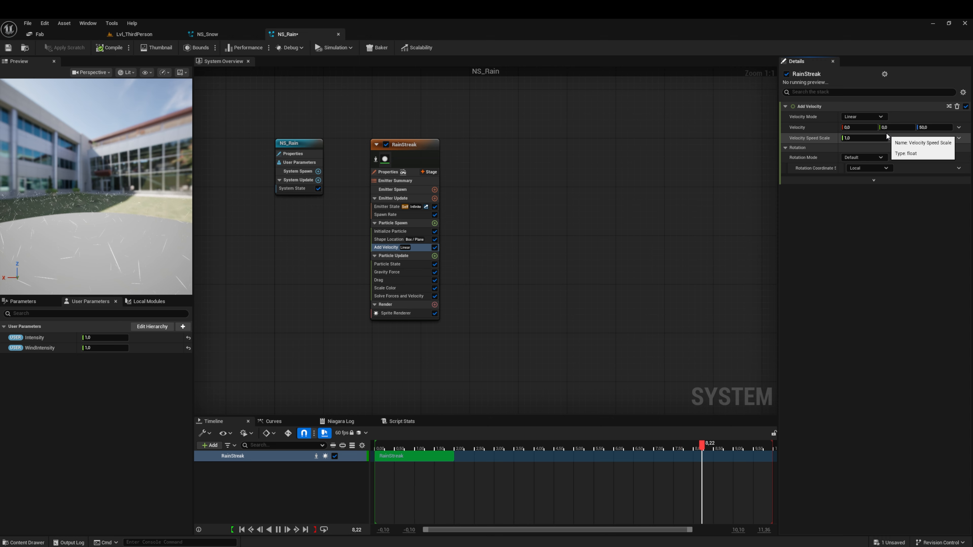
# Drive the Add Velocity module's Velocity with a Multiply Vector by Float dynamic input
pyautogui.click(959, 128)
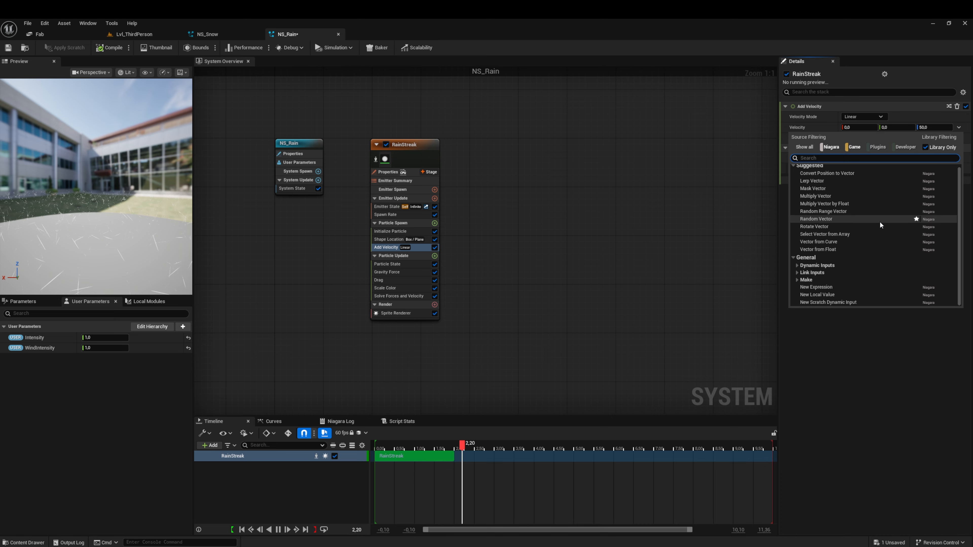
pyautogui.click(797, 268)
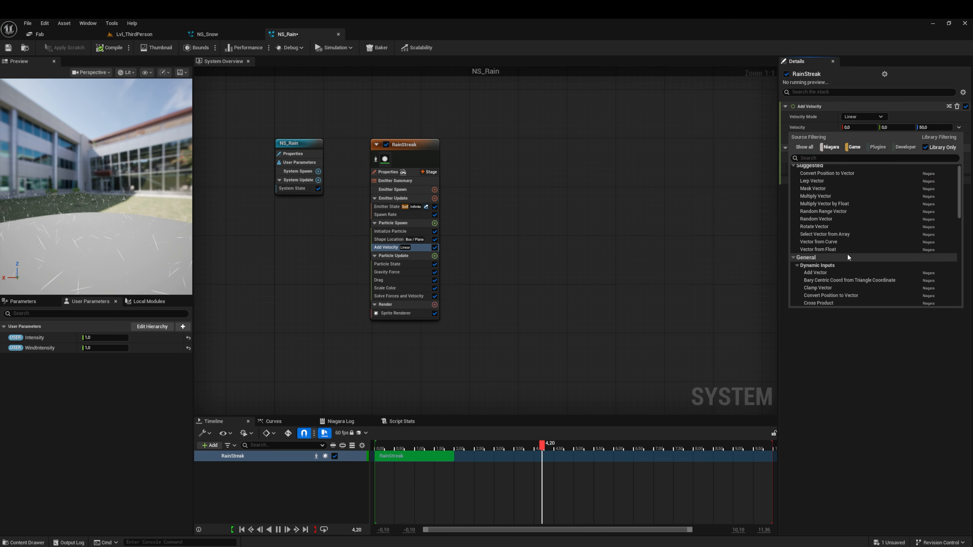
pyautogui.scroll(-10, 847, 253)
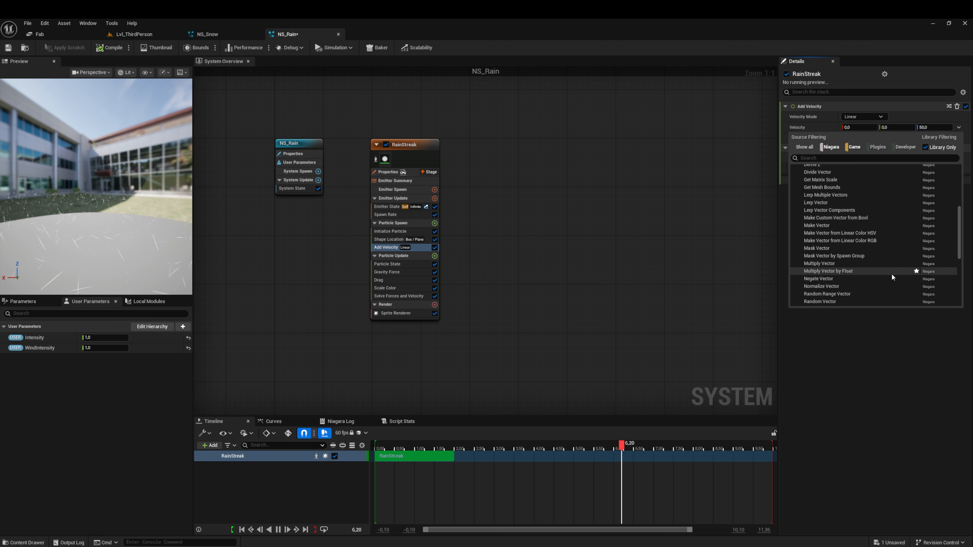
pyautogui.click(866, 270)
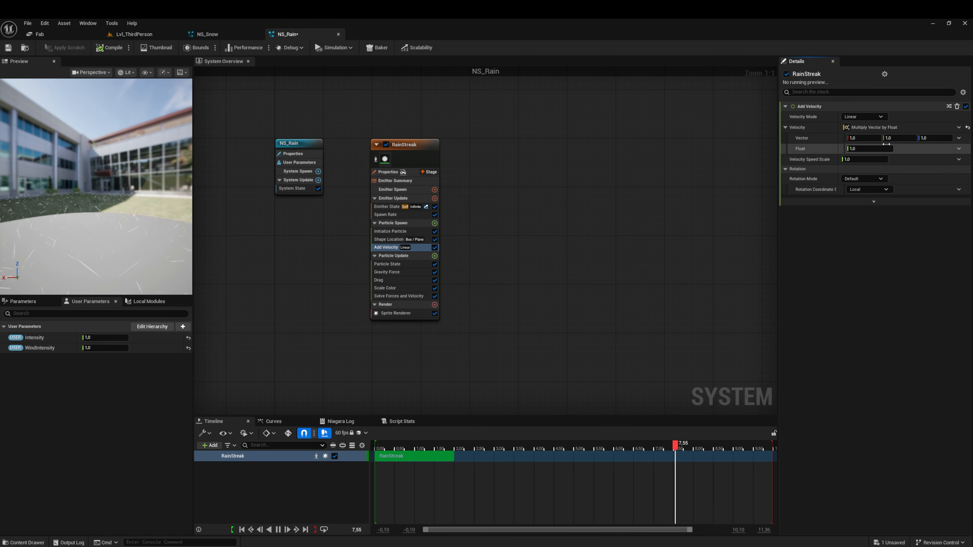
# Set the Vector of the velocity multiplication to X 0, Y 300 and Z -500
pyautogui.click(860, 139)
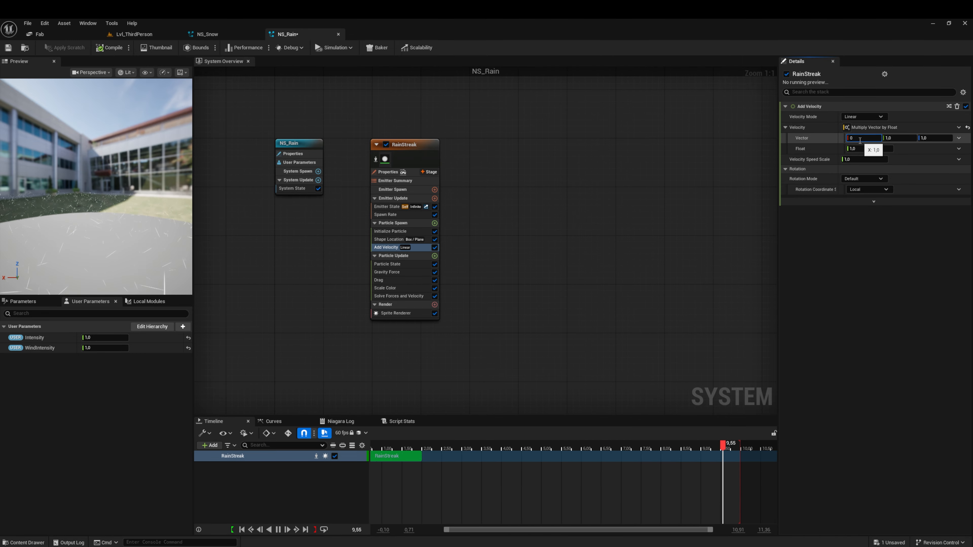
pyautogui.write('0')
pyautogui.press('Tab')
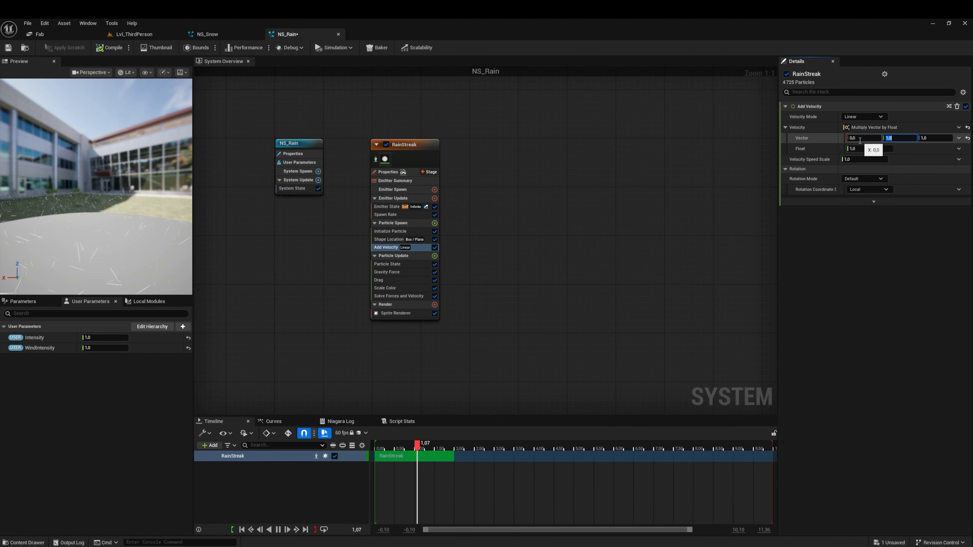
pyautogui.write('300')
pyautogui.press('Tab')
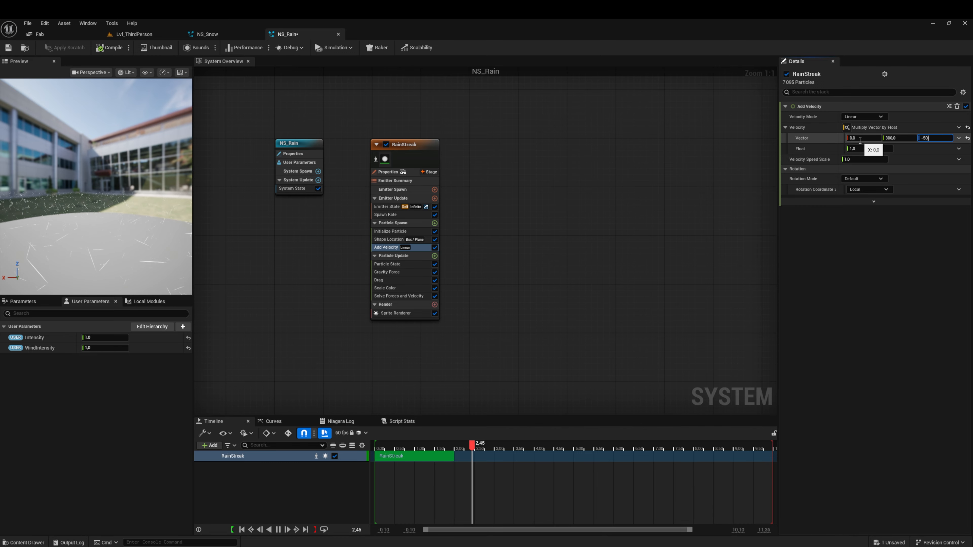
pyautogui.press('Return')
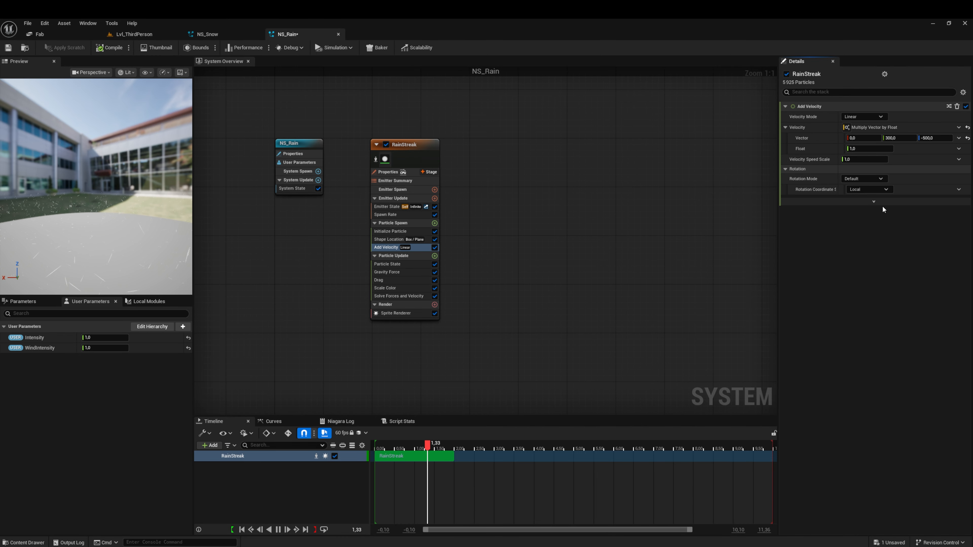
# Open the available input sources for the Float value of the velocity multiplication
pyautogui.click(959, 149)
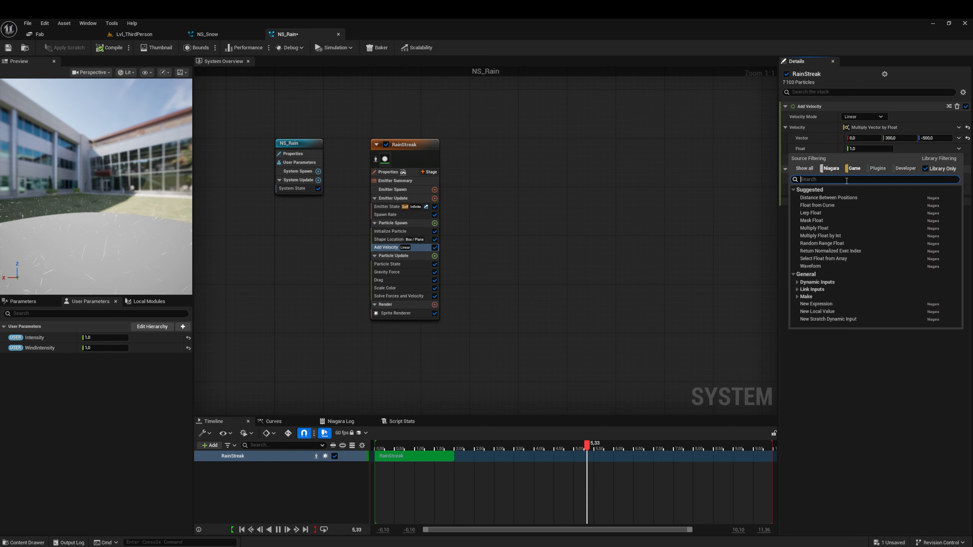